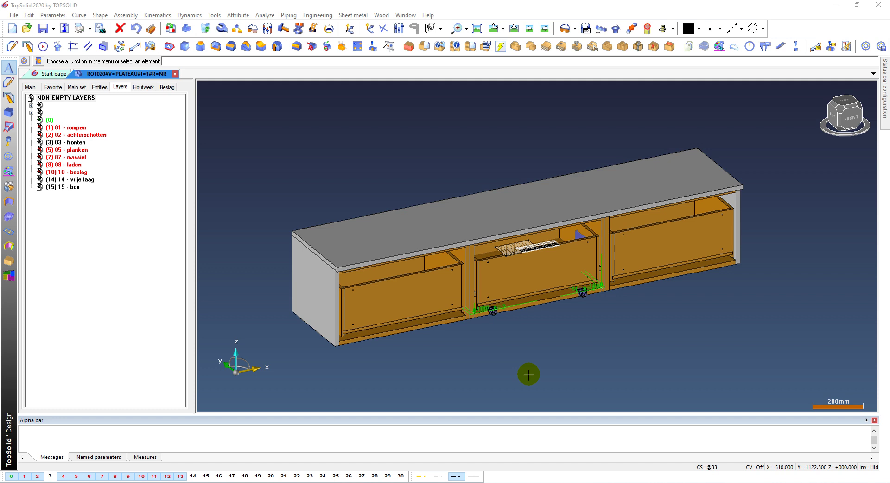
Step: Show the '03 - fronten' layer, toggling the '15' box layer on and back off
{"action": "scroll", "coordinate": [535, 367], "scroll_direction": "up", "scroll_amount": 1}
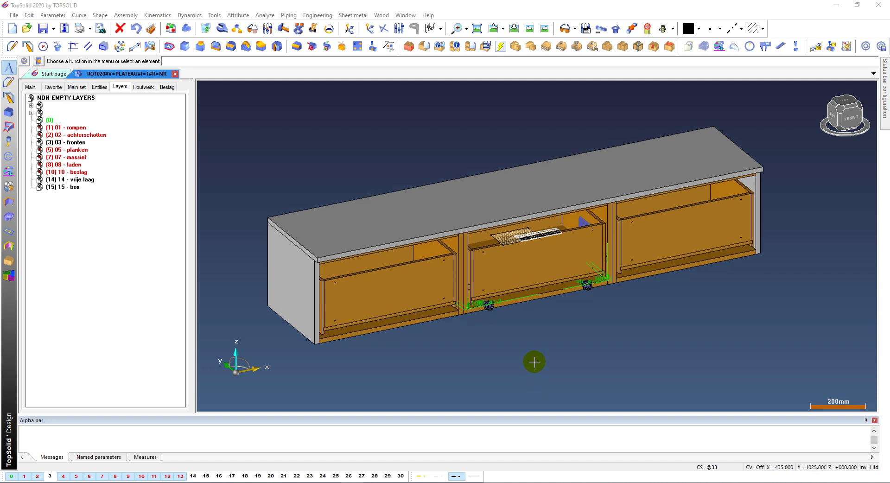
{"action": "left_click", "coordinate": [50, 476]}
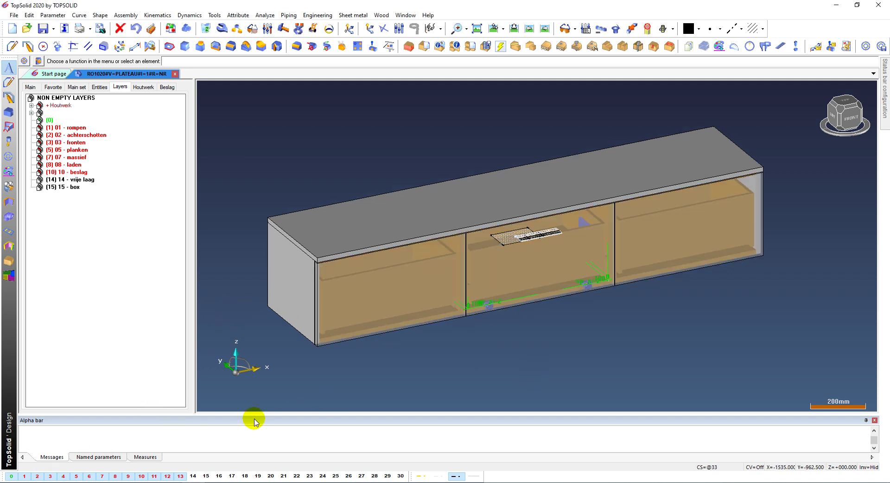
{"action": "left_click", "coordinate": [207, 477]}
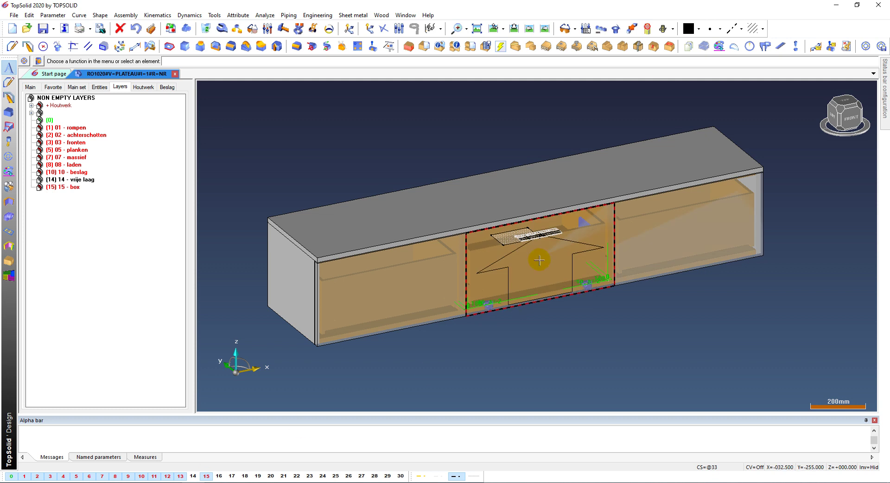
{"action": "left_click", "coordinate": [207, 476]}
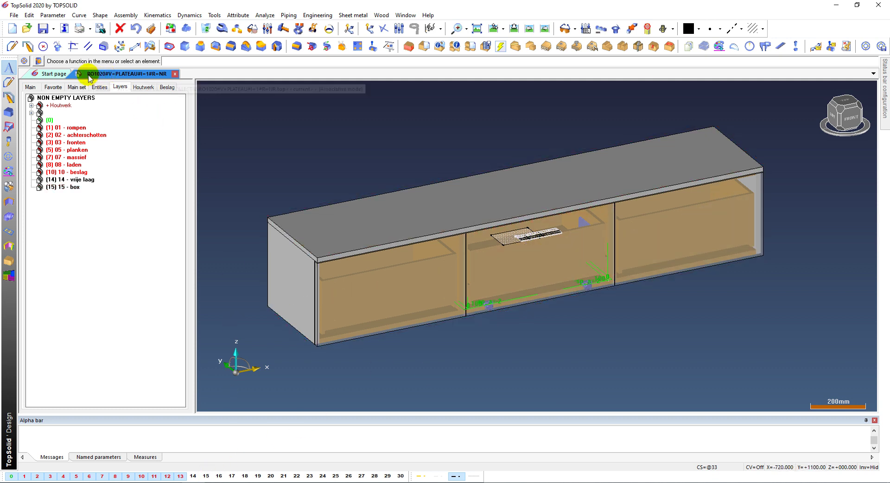
{"action": "right_click", "coordinate": [162, 79]}
Step: Open RO1020#V=PLATEAU#l=1#R=NR.dft from the COLLECTIE folder in TopSolid Draft
{"action": "left_click", "coordinate": [196, 104]}
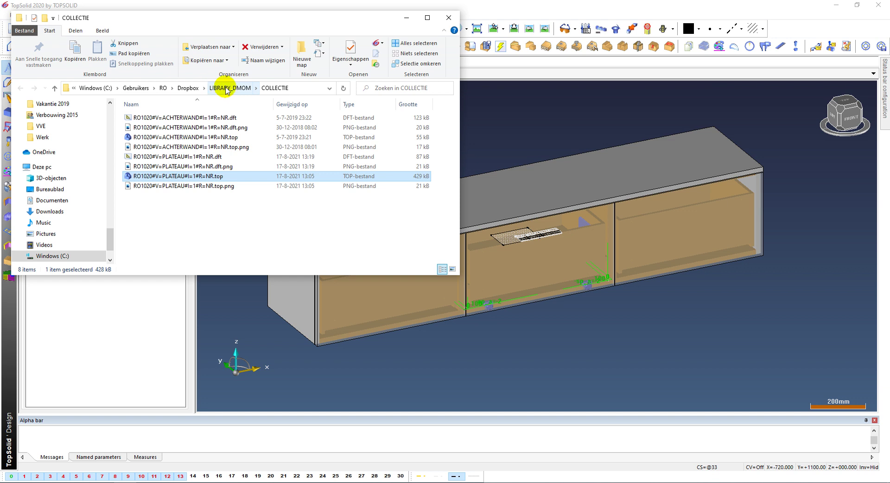
{"action": "left_click_drag", "start_coordinate": [210, 198], "coordinate": [180, 161]}
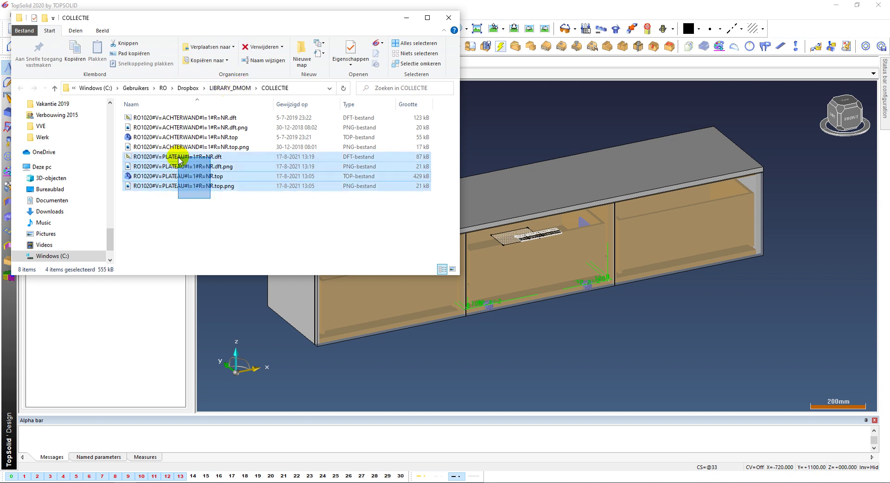
{"action": "left_click", "coordinate": [180, 219]}
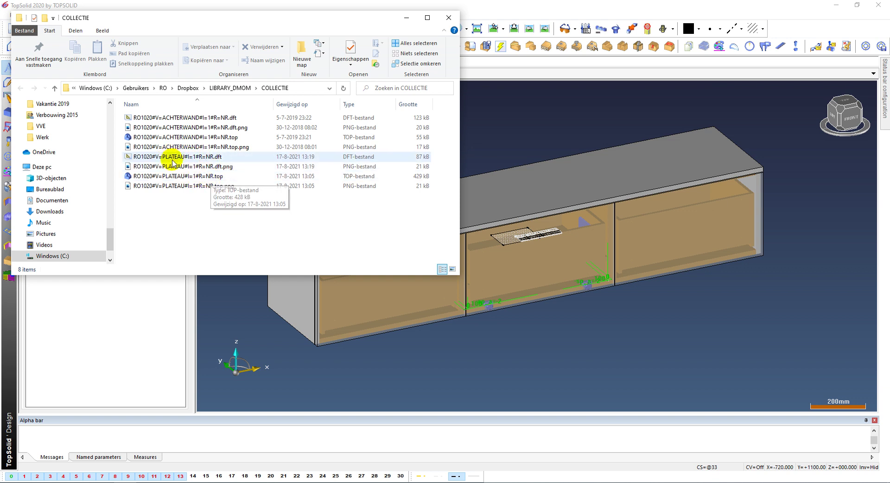
{"action": "left_click_drag", "start_coordinate": [148, 159], "coordinate": [487, 148]}
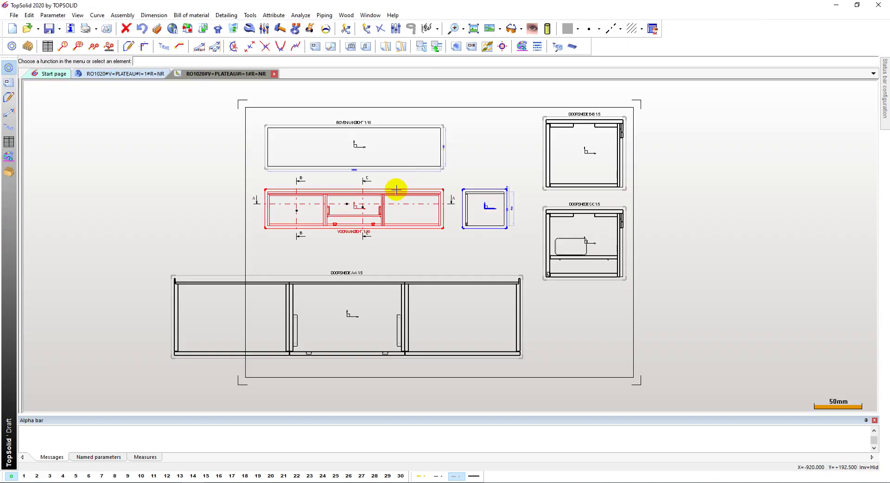
Step: Open the model behind the drawing's top view and zoom around to inspect it
{"action": "left_click", "coordinate": [456, 47]}
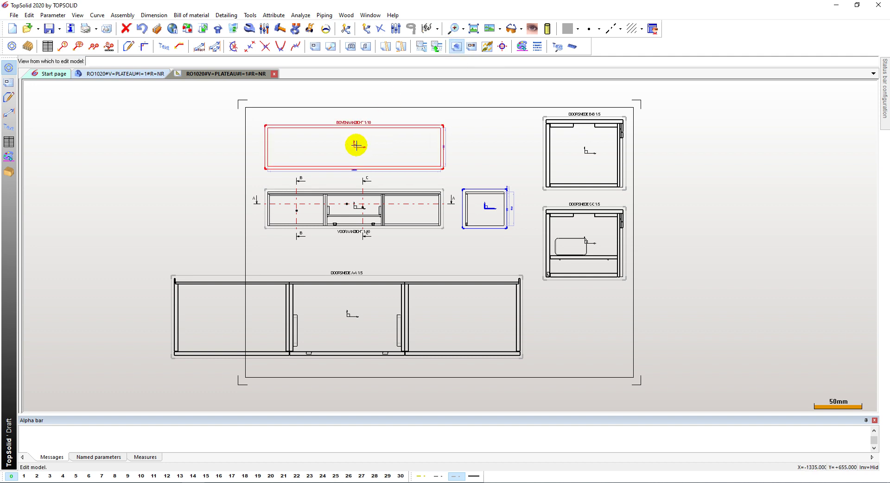
{"action": "left_click", "coordinate": [356, 146]}
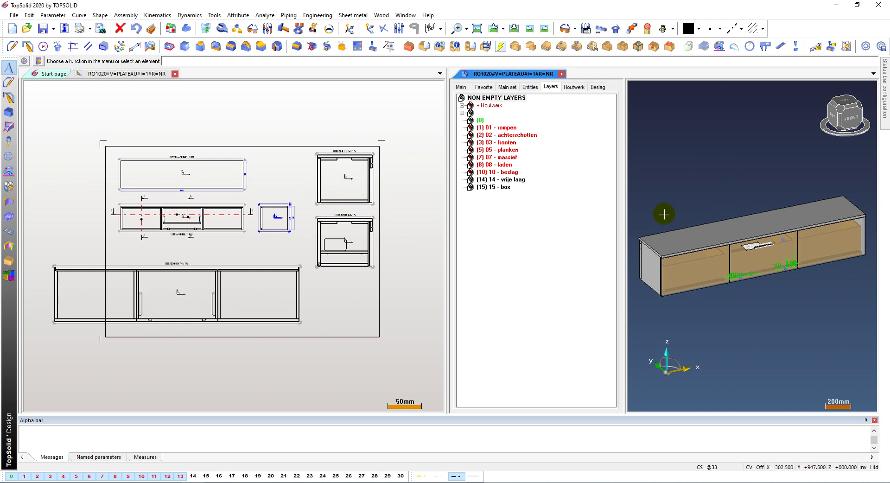
{"action": "scroll", "coordinate": [135, 220], "scroll_direction": "up", "scroll_amount": 1}
{"action": "scroll", "coordinate": [136, 220], "scroll_direction": "up", "scroll_amount": 1}
{"action": "scroll", "coordinate": [137, 219], "scroll_direction": "up", "scroll_amount": 1}
{"action": "scroll", "coordinate": [139, 218], "scroll_direction": "up", "scroll_amount": 1}
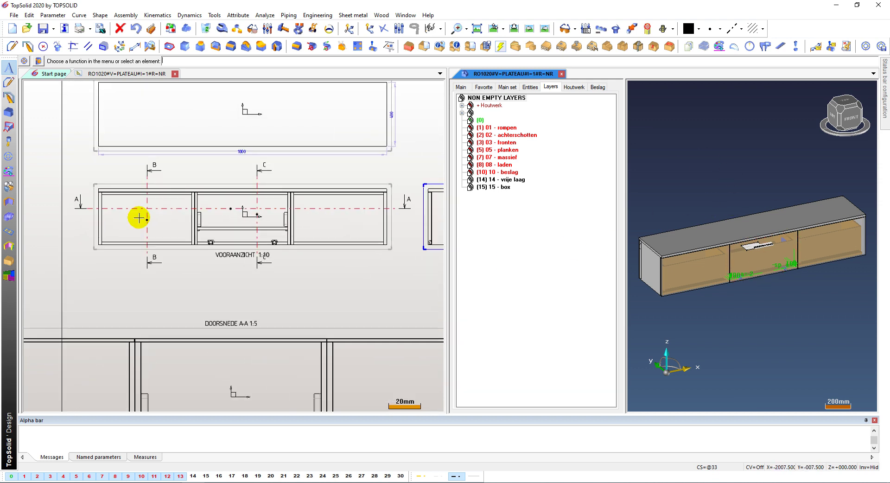
{"action": "scroll", "coordinate": [139, 216], "scroll_direction": "down", "scroll_amount": 1}
{"action": "scroll", "coordinate": [141, 213], "scroll_direction": "up", "scroll_amount": 2}
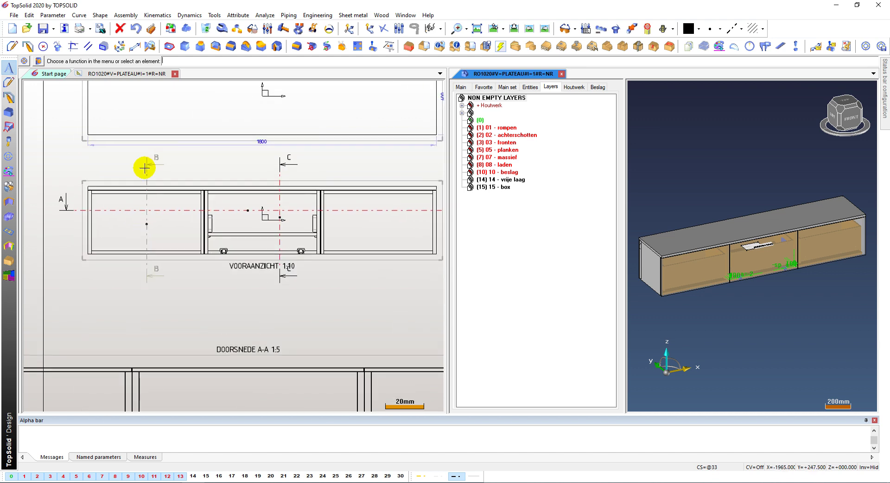
{"action": "scroll", "coordinate": [149, 193], "scroll_direction": "down", "scroll_amount": 1}
{"action": "scroll", "coordinate": [147, 198], "scroll_direction": "down", "scroll_amount": 2}
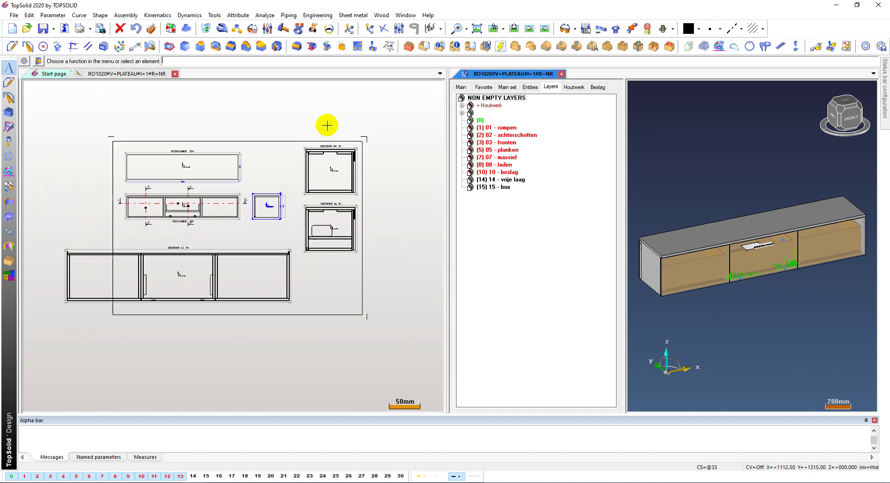
{"action": "scroll", "coordinate": [268, 203], "scroll_direction": "up", "scroll_amount": 2}
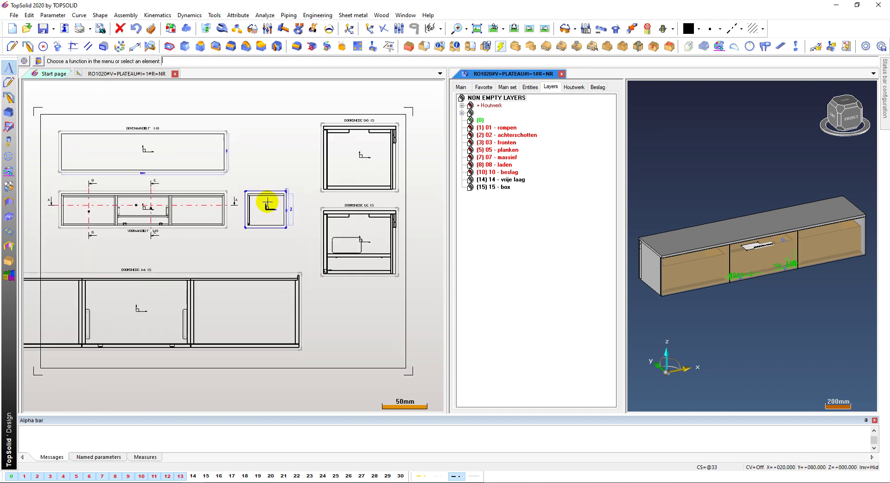
Step: Close the PLATEAU drawing and model, then create a new design from DMOM - Constrained Block.top
{"action": "left_click", "coordinate": [175, 75]}
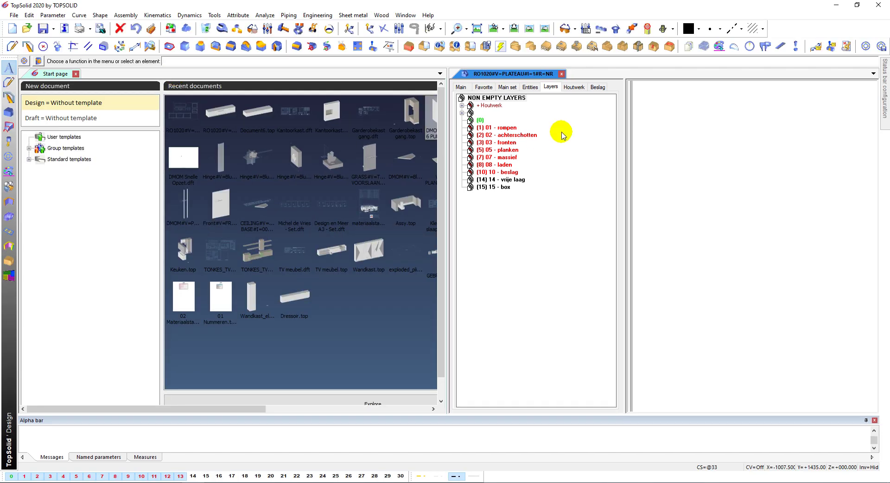
{"action": "left_click", "coordinate": [561, 73]}
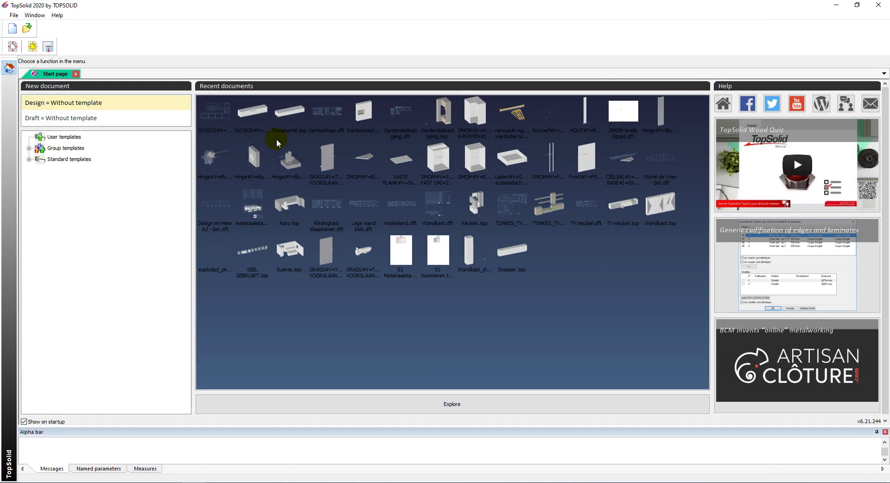
{"action": "left_click", "coordinate": [12, 29]}
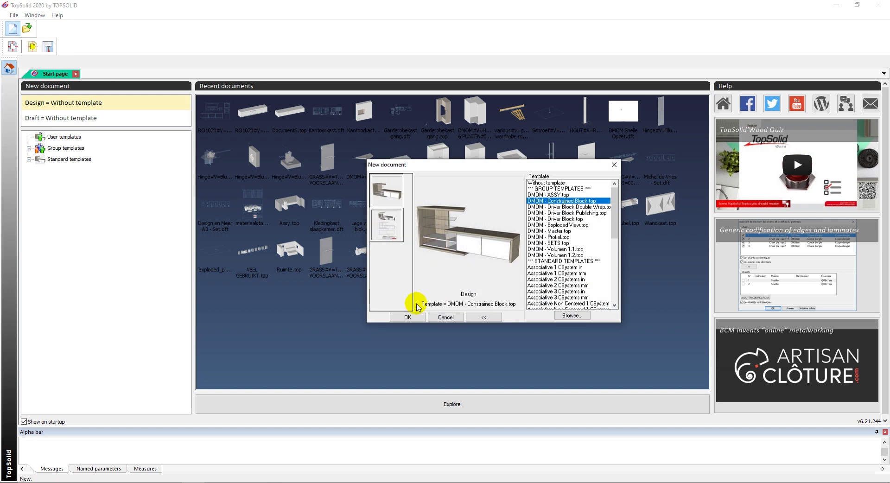
{"action": "left_click", "coordinate": [403, 318]}
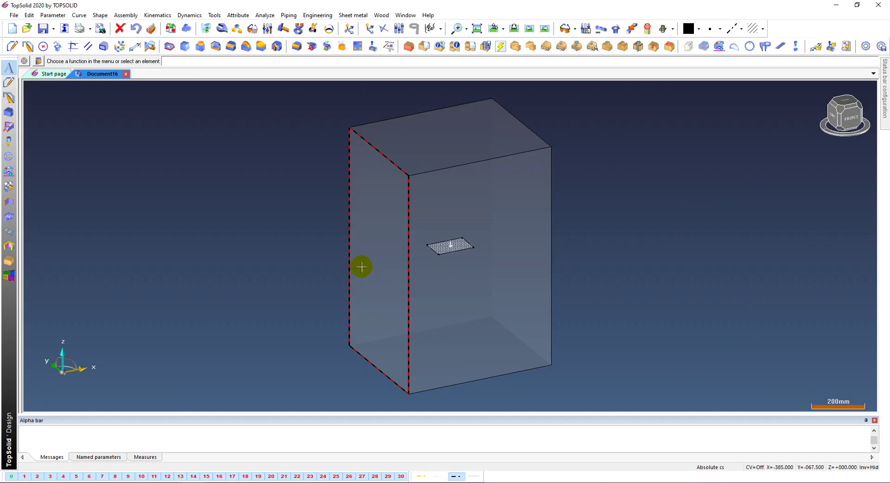
Step: Resize the block to X 1800, Y 405 and Z 350 mm
{"action": "left_click", "coordinate": [222, 29]}
{"action": "left_click", "coordinate": [385, 139]}
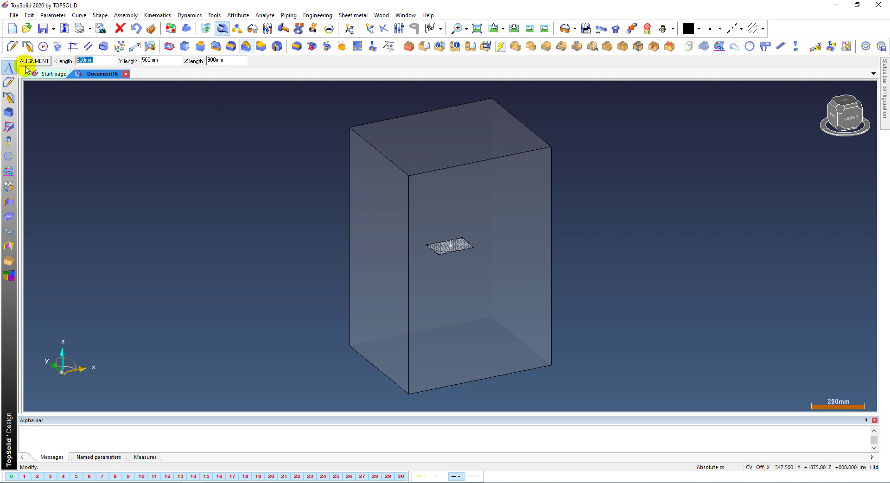
{"action": "type", "text": "1800"}
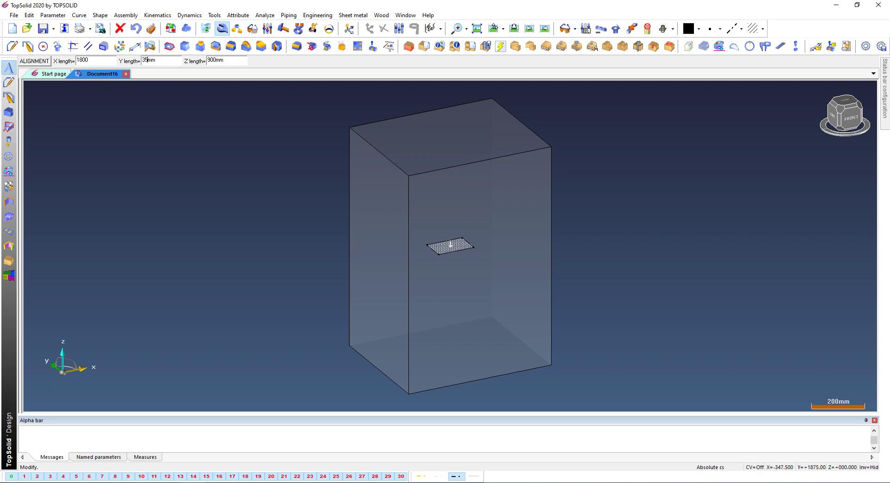
{"action": "double_click", "coordinate": [170, 59]}
{"action": "type", "text": "405"}
{"action": "left_click", "coordinate": [228, 60]}
{"action": "key", "text": "Return"}
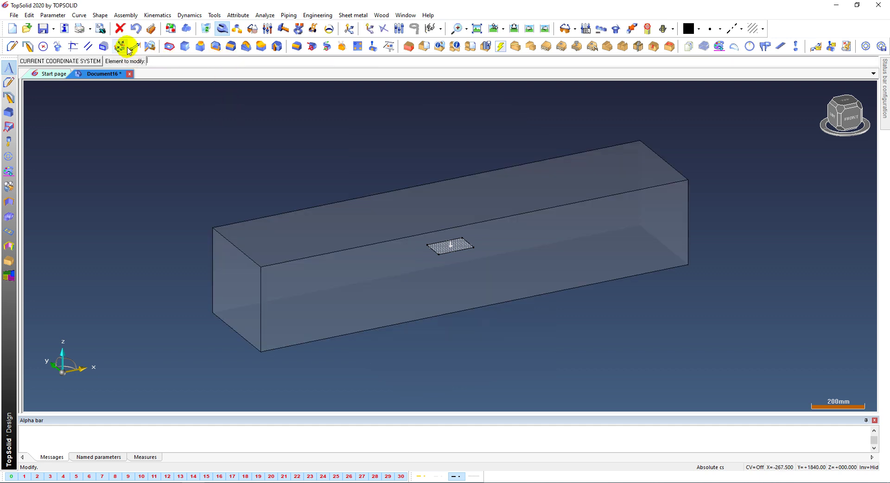
Step: Finish the block edit and bring up the standard component library (LIBRARY DMOM)
{"action": "left_click", "coordinate": [150, 28]}
{"action": "left_click", "coordinate": [24, 61]}
{"action": "left_click", "coordinate": [24, 61]}
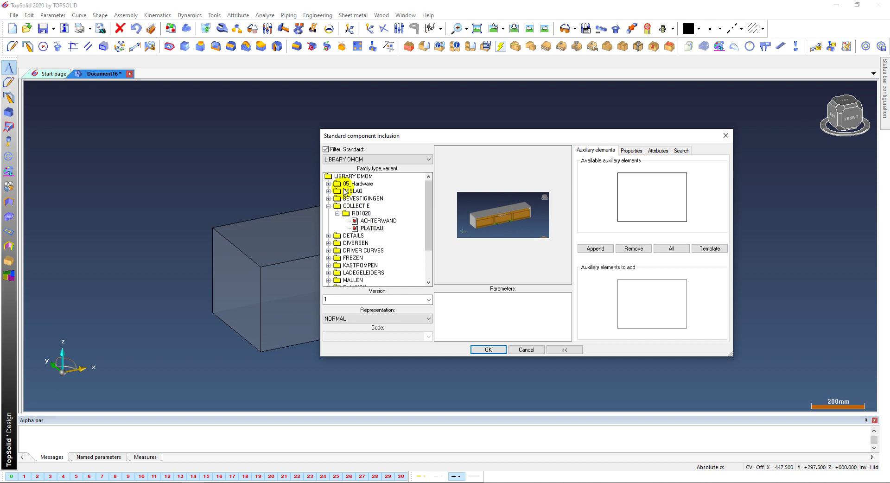
Step: Insert the PLATEAU cabinet component into the block, placed on its front face
{"action": "left_click", "coordinate": [370, 229]}
{"action": "left_click", "coordinate": [488, 349]}
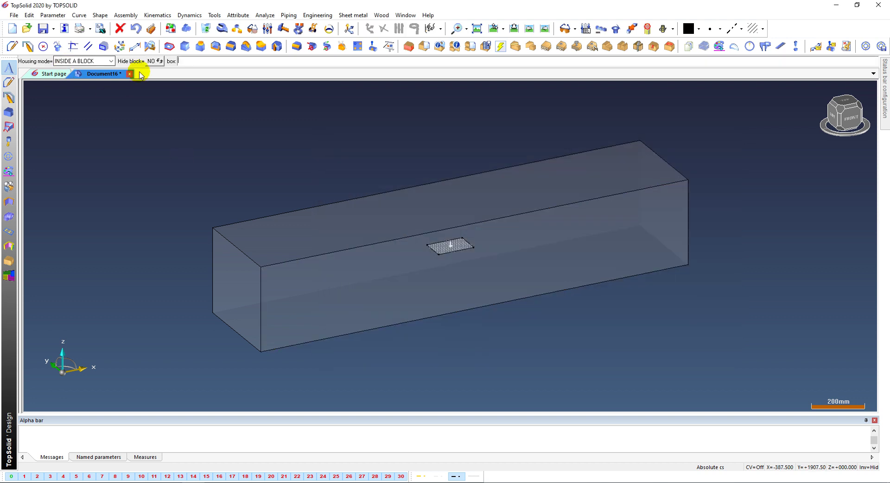
{"action": "left_click", "coordinate": [350, 296]}
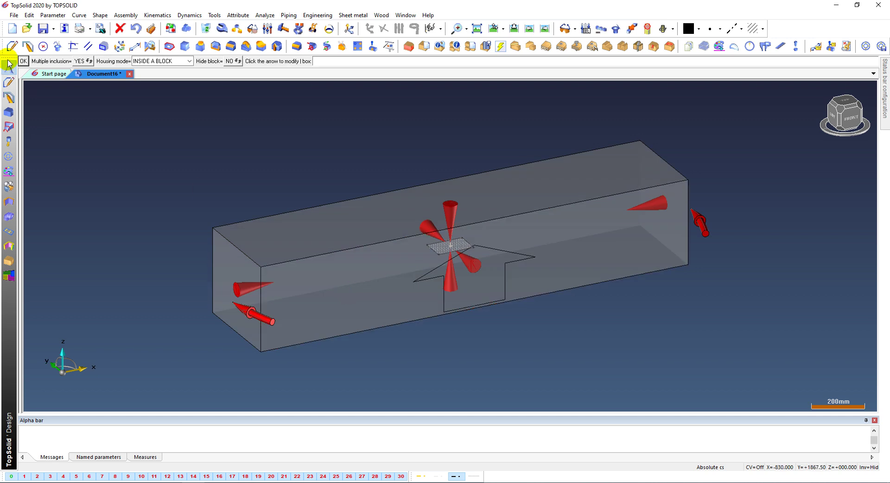
{"action": "left_click", "coordinate": [22, 61]}
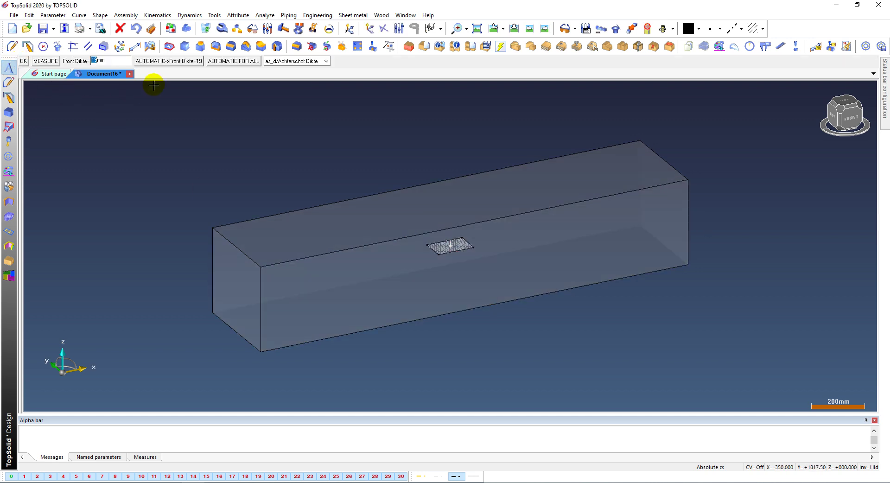
Step: Keep the default front thickness, set Lade Element 3 to YES, and accept 340 drawer depth
{"action": "left_click", "coordinate": [173, 61]}
{"action": "left_click", "coordinate": [174, 60]}
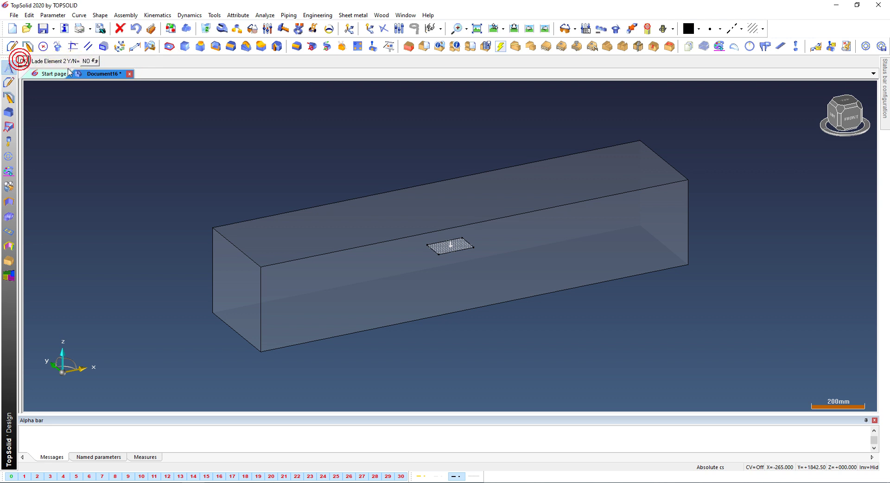
{"action": "left_click", "coordinate": [89, 63]}
{"action": "left_click", "coordinate": [24, 61]}
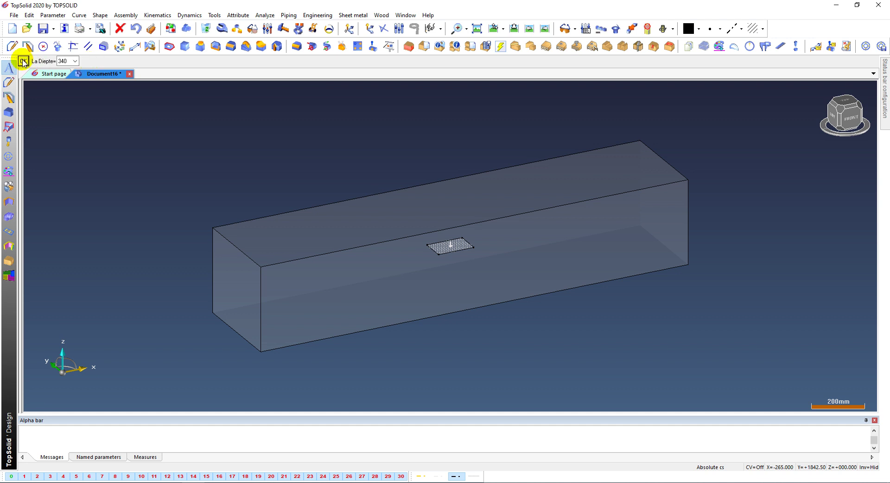
{"action": "left_click", "coordinate": [23, 61]}
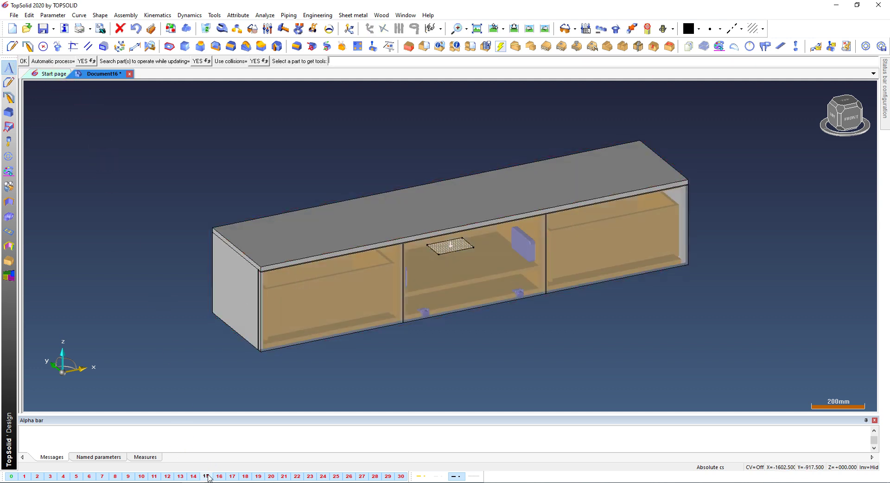
Step: Expand the Entities tree down to the aligned block's length parameters
{"action": "left_click", "coordinate": [21, 114]}
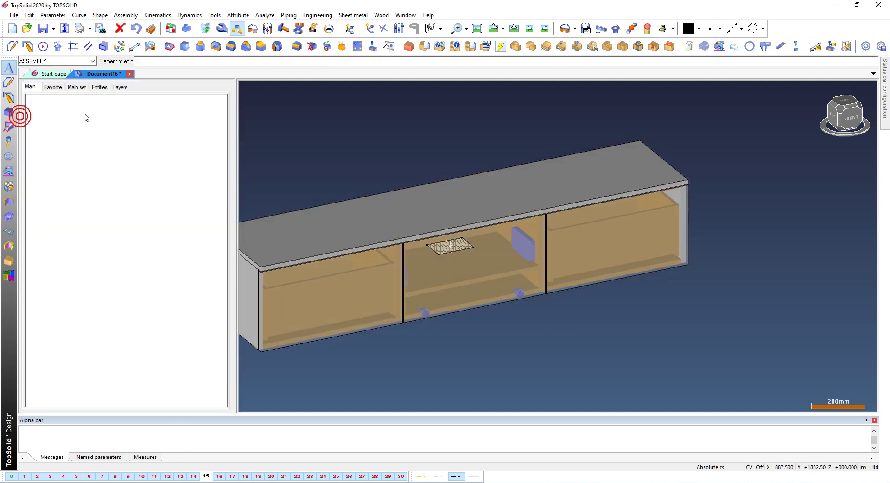
{"action": "left_click", "coordinate": [99, 87]}
{"action": "left_click", "coordinate": [31, 105]}
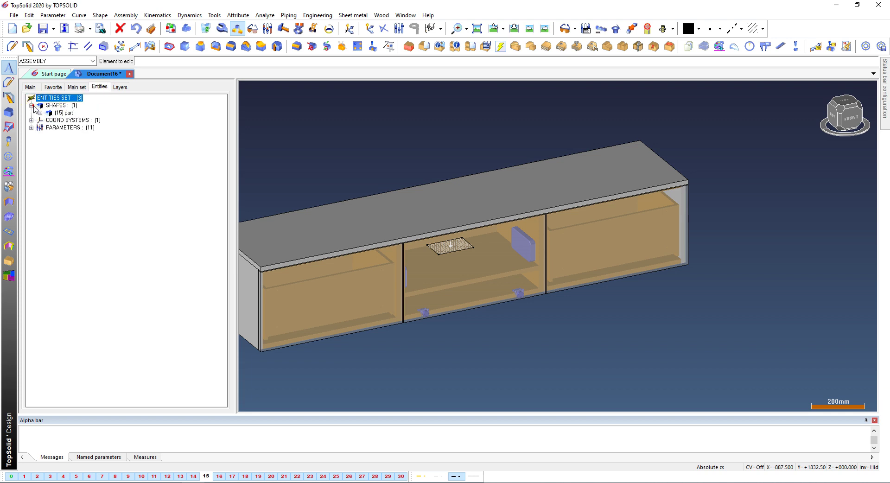
{"action": "left_click", "coordinate": [40, 113]}
{"action": "left_click", "coordinate": [49, 128]}
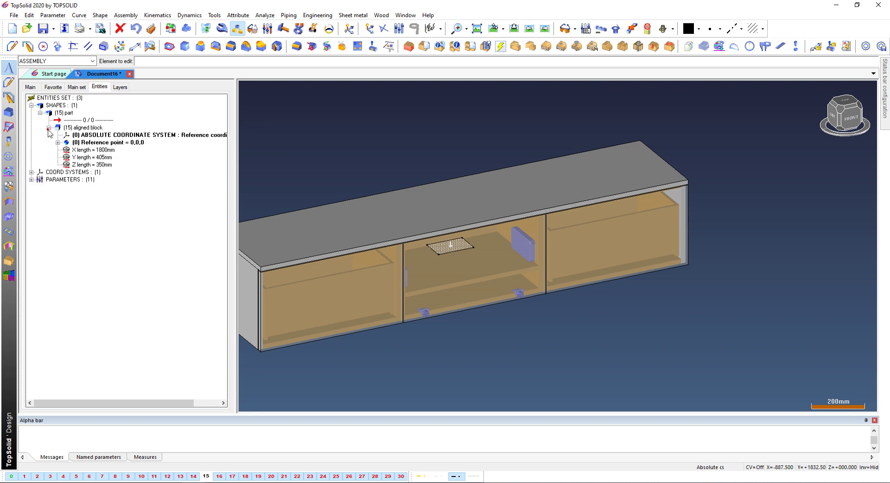
{"action": "scroll", "coordinate": [443, 189], "scroll_direction": "down", "scroll_amount": 2}
{"action": "scroll", "coordinate": [533, 194], "scroll_direction": "up", "scroll_amount": 2}
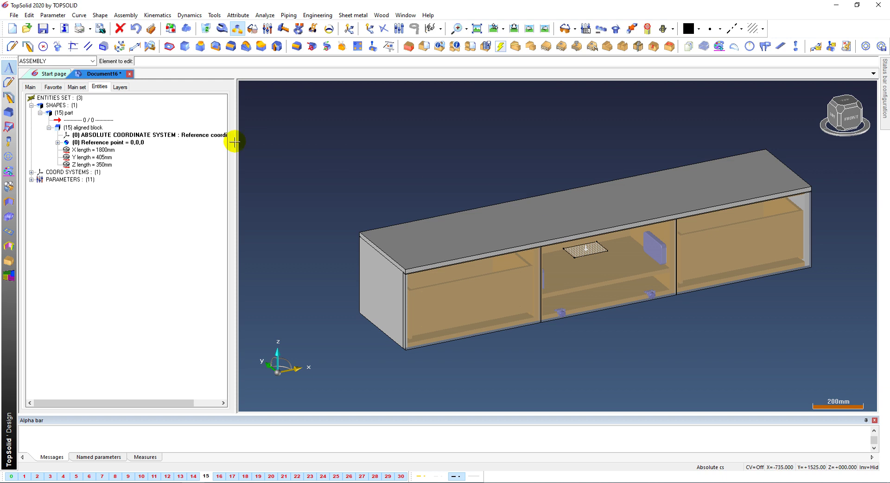
Step: Try X length 1600 then restore 1800 mm, and set Y length to 450 mm
{"action": "double_click", "coordinate": [100, 151]}
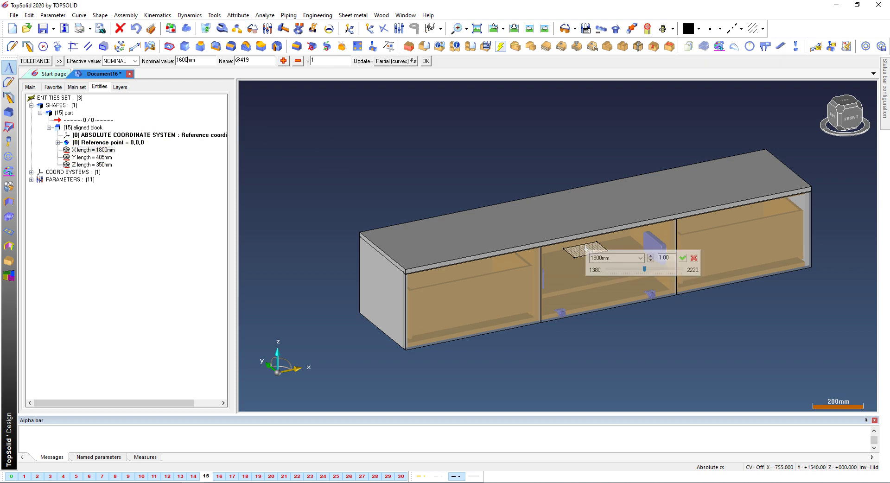
{"action": "key", "text": "Return"}
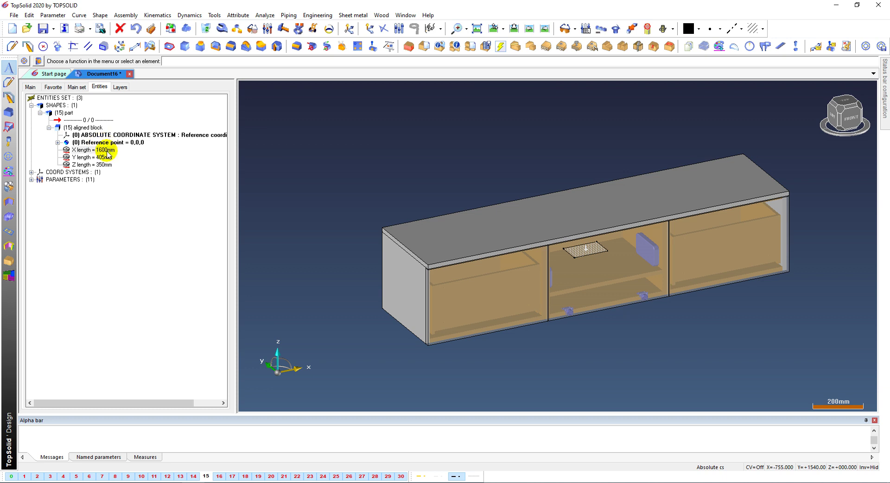
{"action": "double_click", "coordinate": [107, 152]}
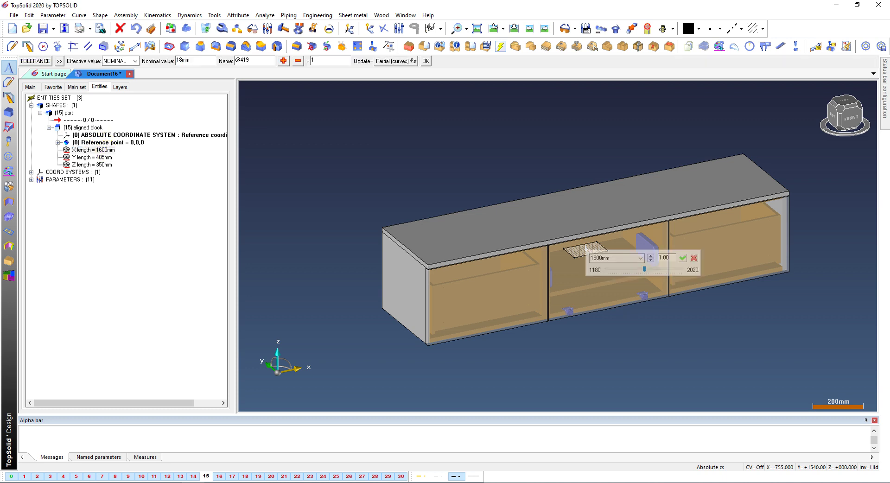
{"action": "key", "text": "Return"}
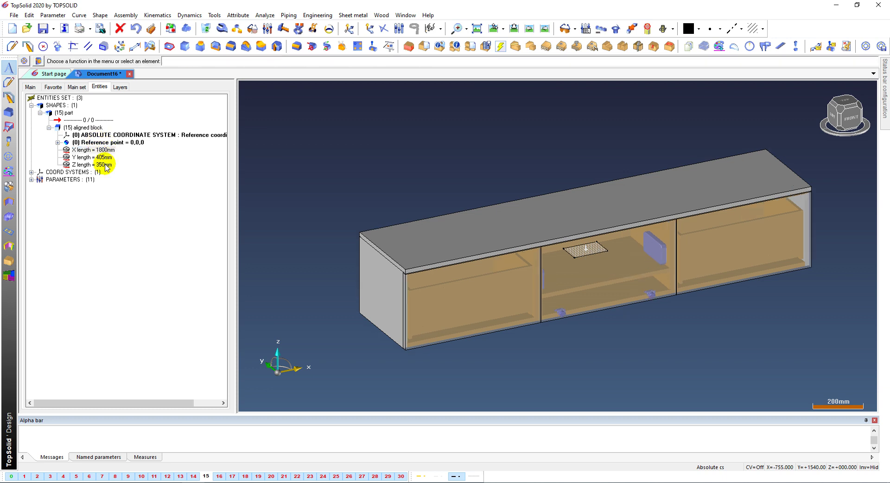
{"action": "double_click", "coordinate": [101, 157]}
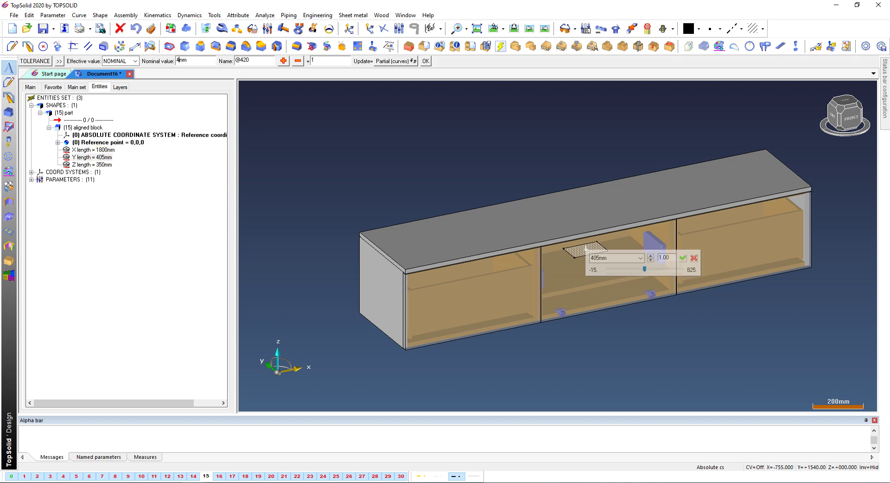
{"action": "key", "text": "Return"}
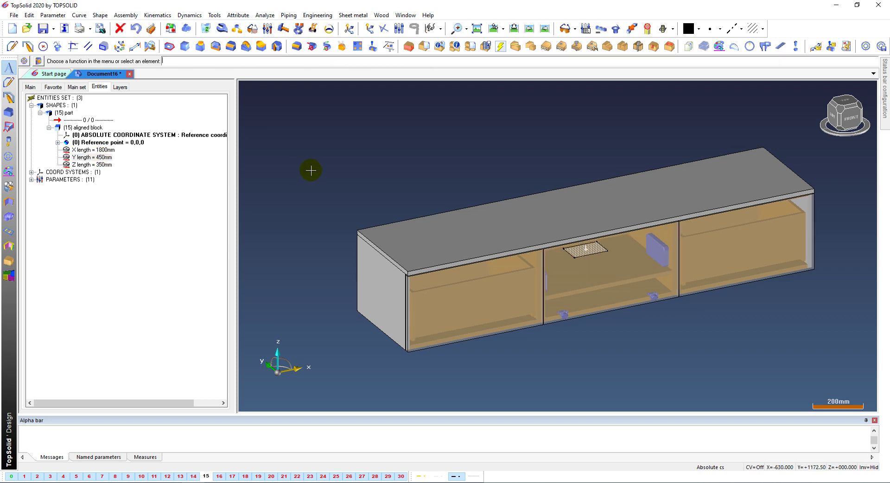
{"action": "left_click", "coordinate": [125, 16]}
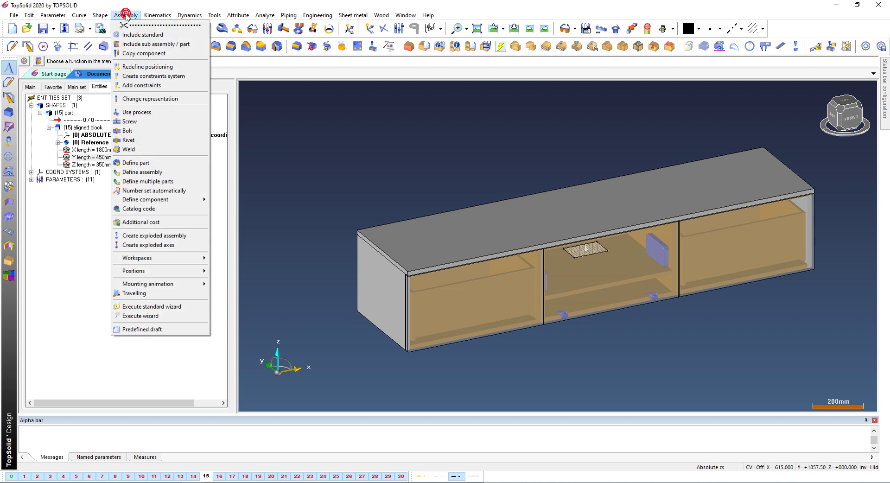
Step: Generate a predefined draft of the cabinet at the default scale as Document17
{"action": "left_click", "coordinate": [154, 330]}
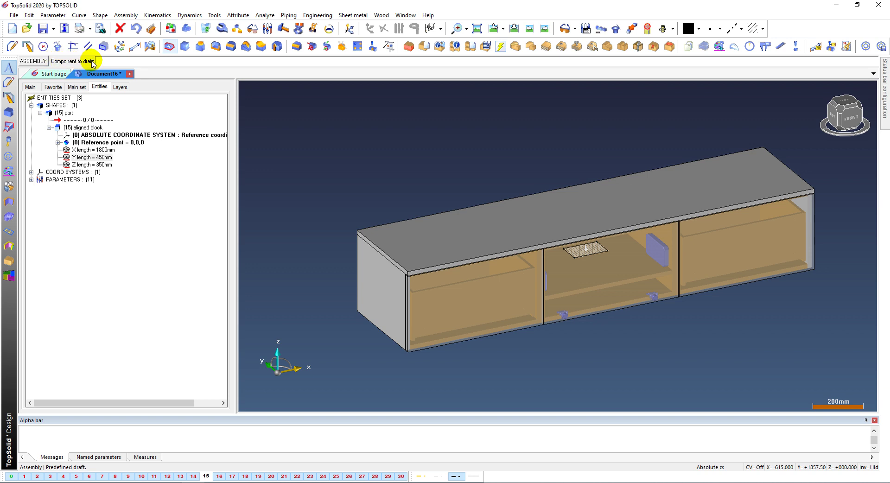
{"action": "left_click", "coordinate": [482, 232]}
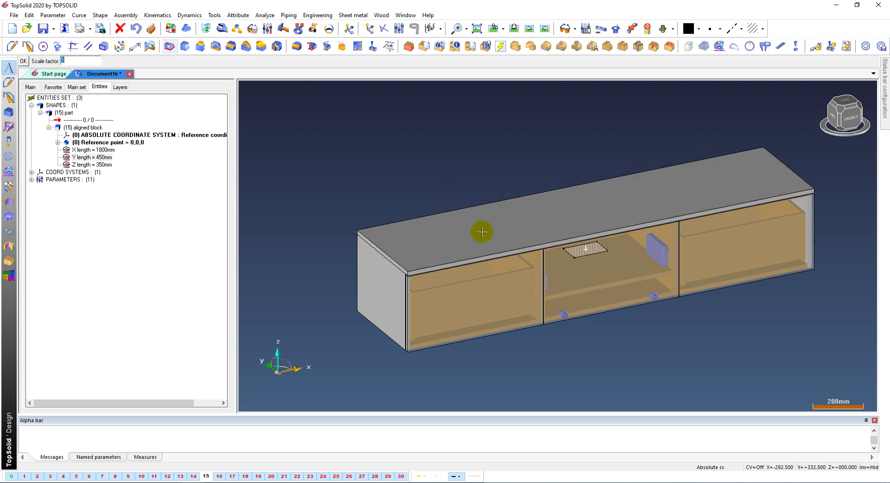
{"action": "left_click", "coordinate": [24, 61]}
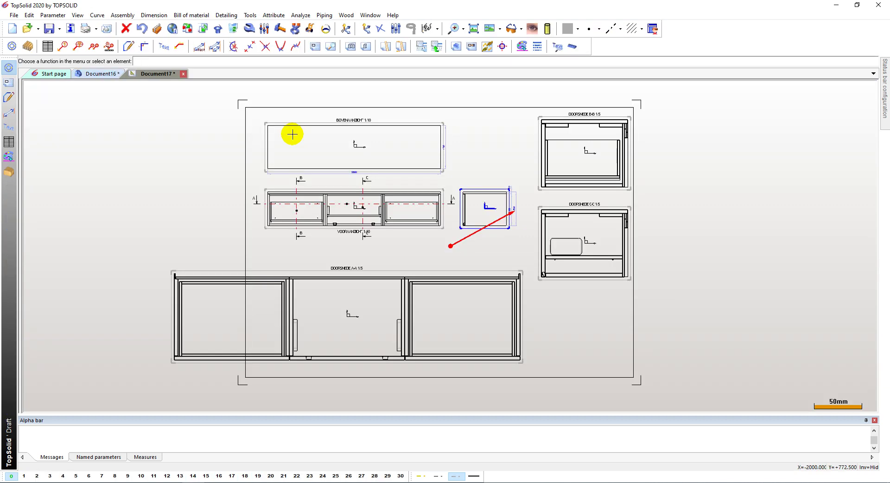
Step: In the 3D cabinet document, lower the block's Z length to 300 mm
{"action": "left_click", "coordinate": [114, 75]}
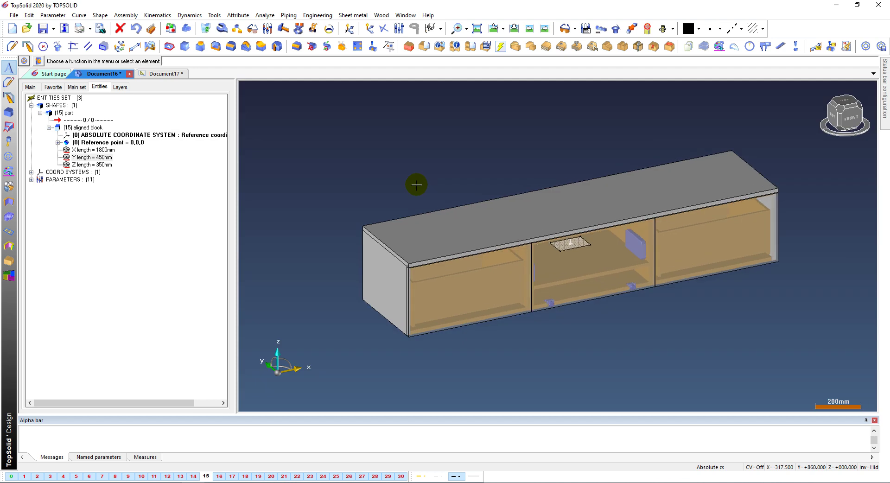
{"action": "double_click", "coordinate": [103, 165]}
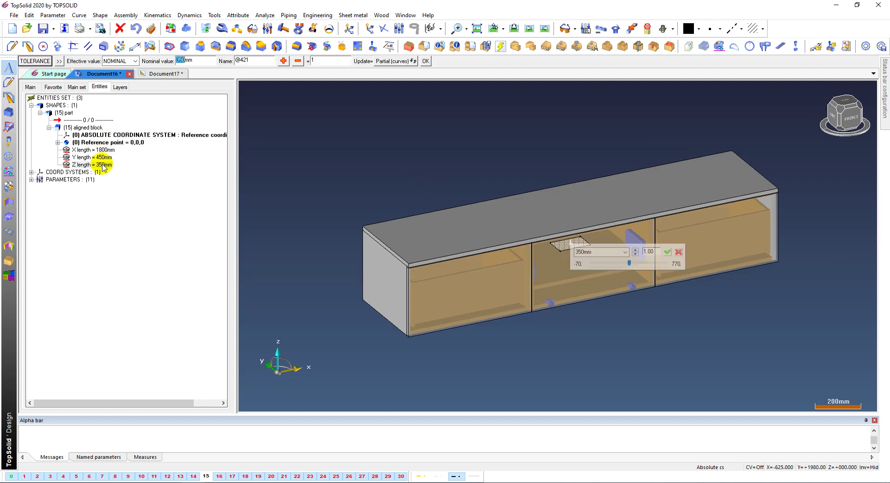
{"action": "key", "text": "Return"}
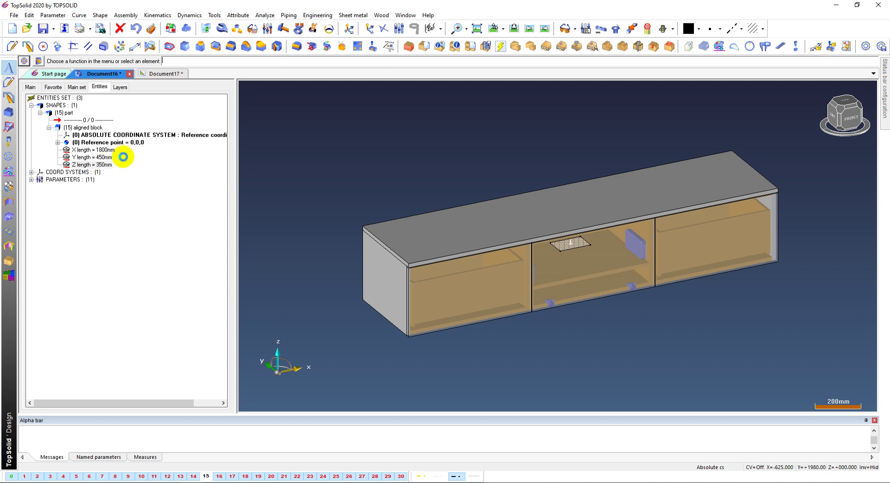
Step: Check the updated side view on Document17 showing 300, 281 and 19 dimensions
{"action": "left_click", "coordinate": [158, 74]}
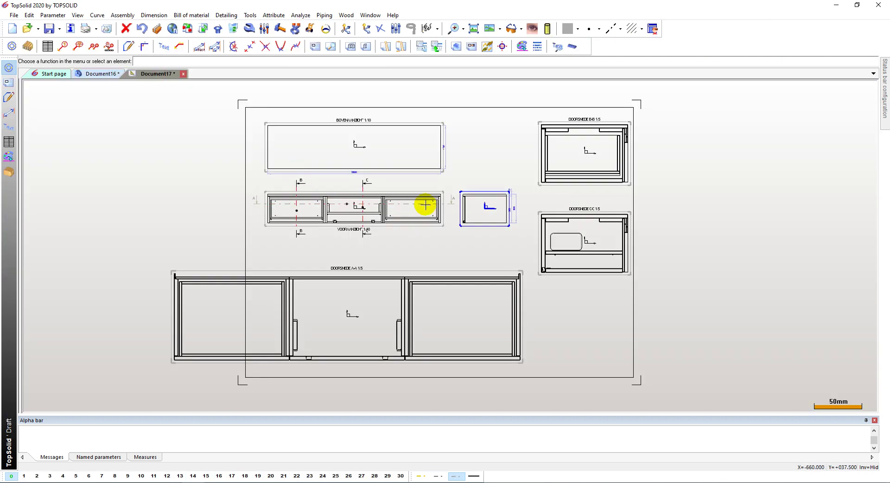
{"action": "scroll", "coordinate": [504, 199], "scroll_direction": "up", "scroll_amount": 3}
{"action": "scroll", "coordinate": [514, 202], "scroll_direction": "up", "scroll_amount": 2}
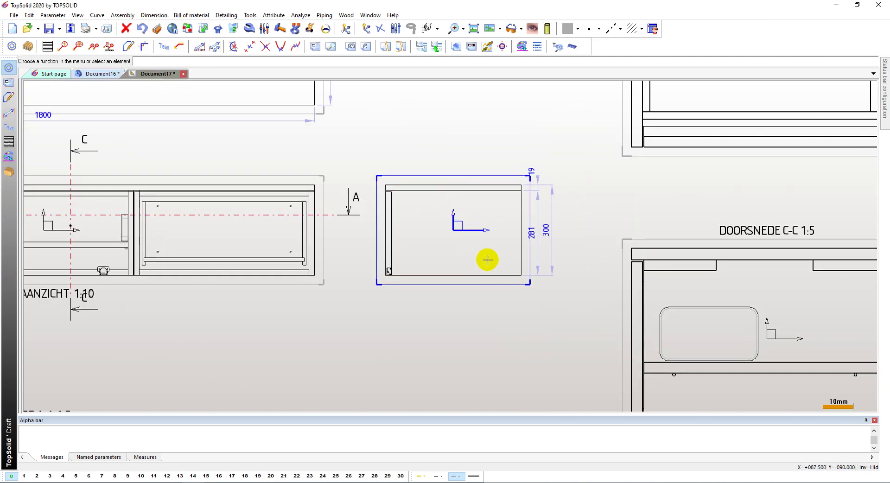
{"action": "scroll", "coordinate": [467, 199], "scroll_direction": "down", "scroll_amount": 1}
{"action": "scroll", "coordinate": [423, 179], "scroll_direction": "down", "scroll_amount": 1}
{"action": "scroll", "coordinate": [421, 183], "scroll_direction": "down", "scroll_amount": 1}
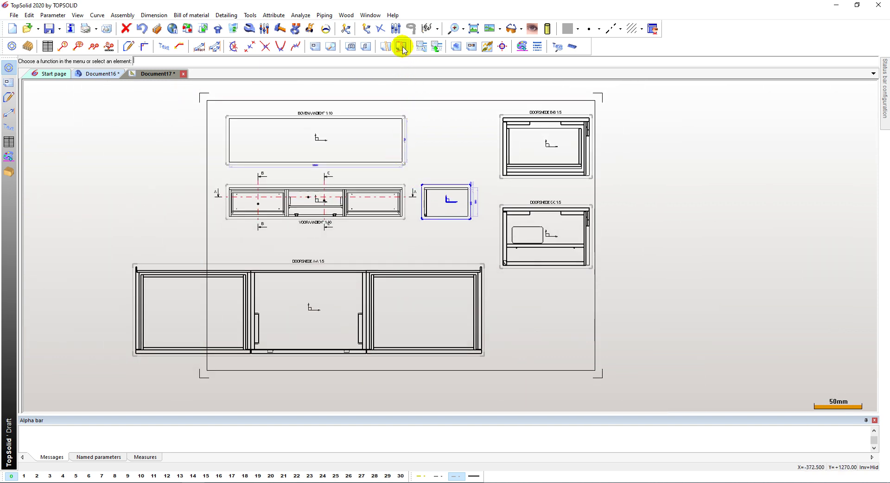
Step: Start an interrupted view of section DOORSNEDE A-A with a straight break in the left cabinet
{"action": "left_click", "coordinate": [384, 45]}
{"action": "left_click", "coordinate": [164, 268]}
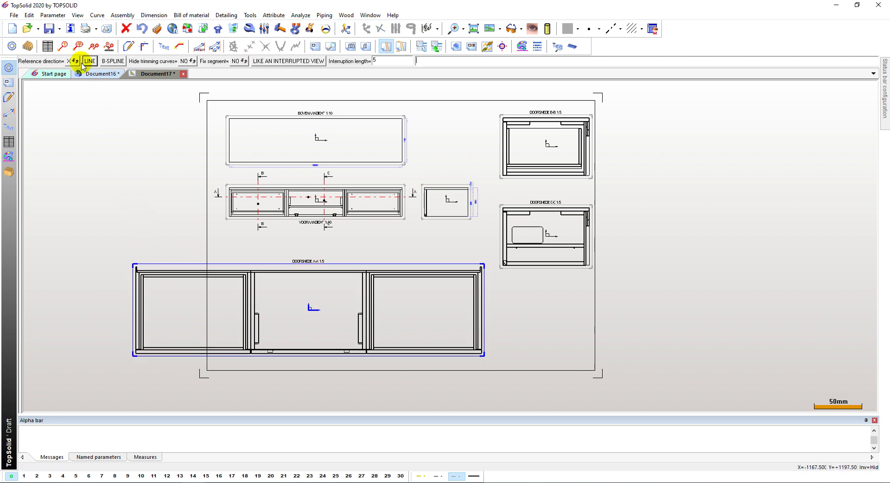
{"action": "left_click", "coordinate": [83, 60]}
{"action": "left_click", "coordinate": [80, 64]}
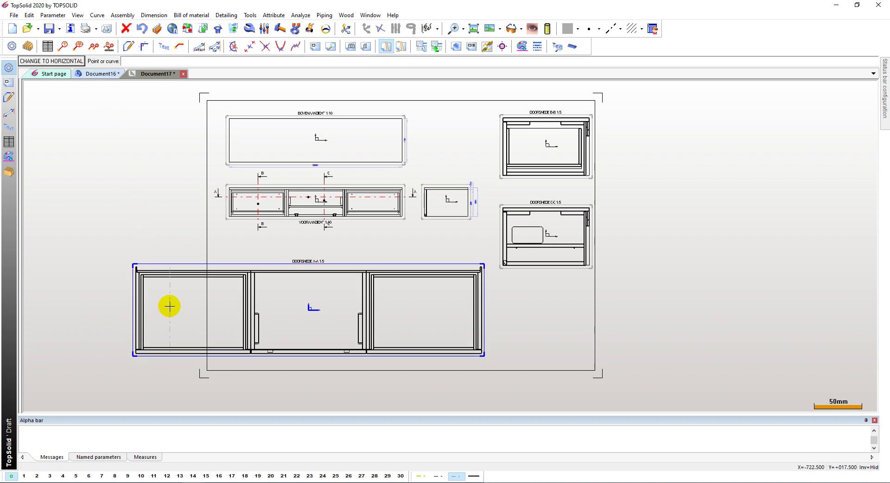
{"action": "scroll", "coordinate": [168, 308], "scroll_direction": "up", "scroll_amount": 1}
{"action": "left_click", "coordinate": [228, 307]}
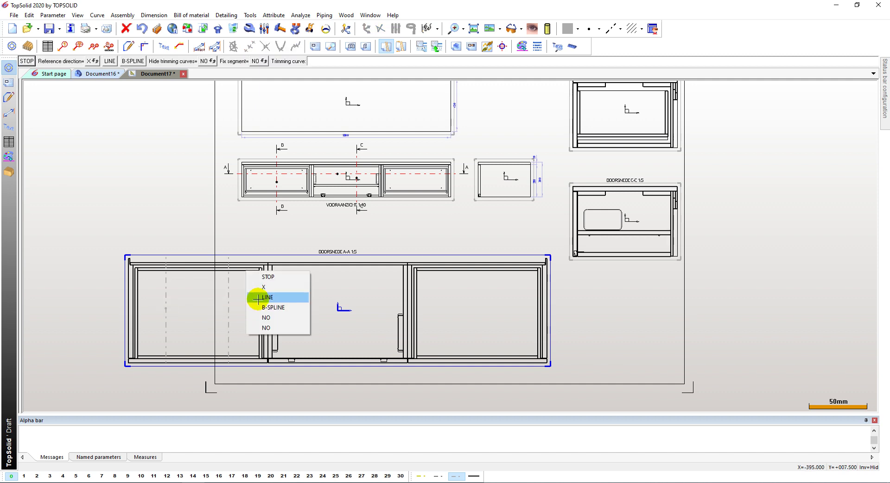
Step: Add straight break lines in the middle and right cabinets
{"action": "left_click", "coordinate": [254, 297]}
{"action": "left_click", "coordinate": [300, 301]}
{"action": "left_click", "coordinate": [369, 304]}
{"action": "right_click", "coordinate": [370, 306]}
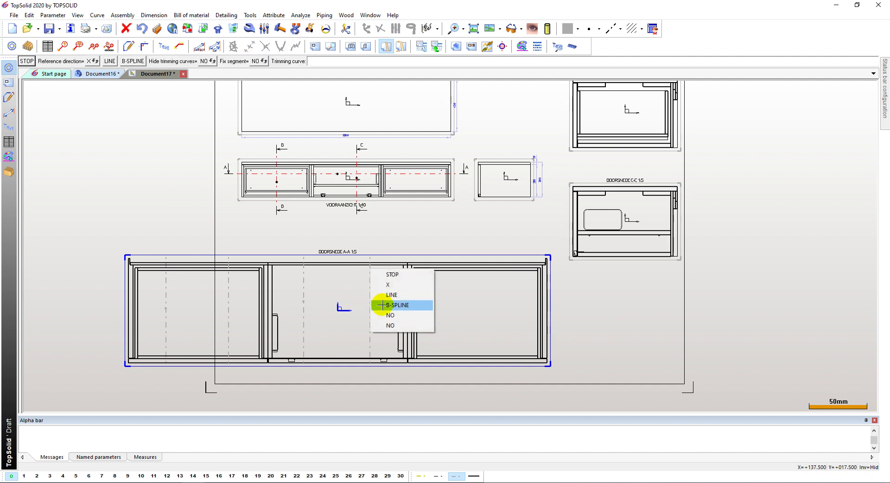
{"action": "left_click", "coordinate": [387, 292]}
{"action": "left_click", "coordinate": [444, 304]}
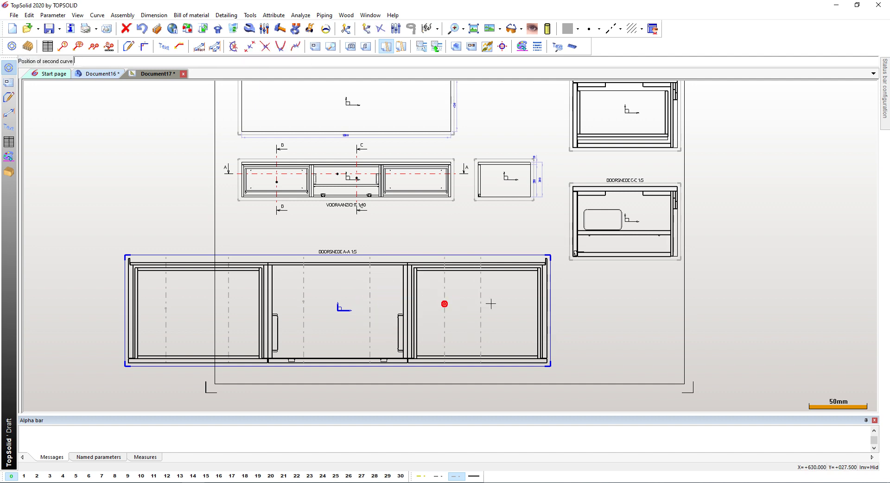
{"action": "left_click", "coordinate": [504, 303]}
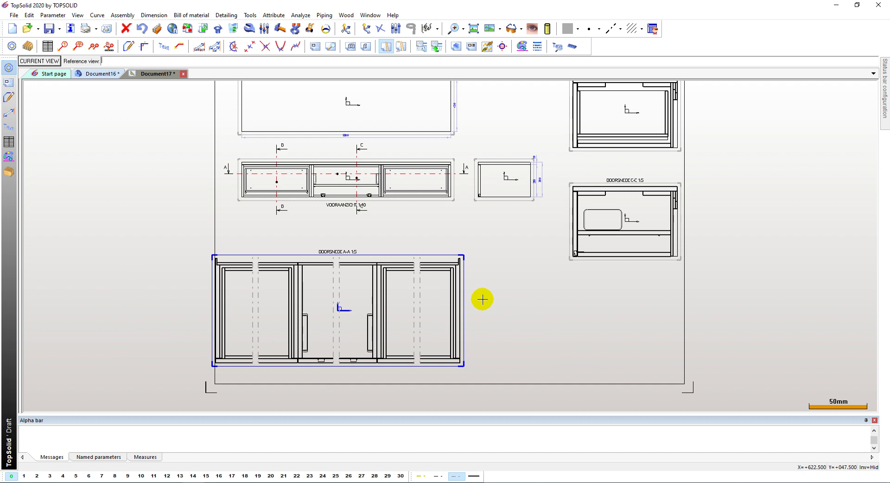
Step: Move the shortened section view to a new spot on the sheet, then return to Document16
{"action": "left_click", "coordinate": [309, 29]}
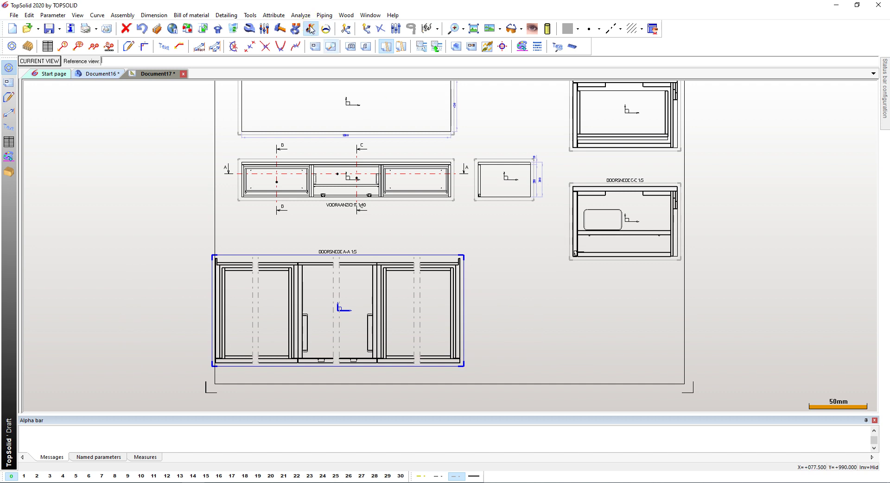
{"action": "left_click", "coordinate": [461, 255]}
{"action": "left_click", "coordinate": [498, 249]}
{"action": "scroll", "coordinate": [463, 258], "scroll_direction": "down", "scroll_amount": 2}
{"action": "scroll", "coordinate": [463, 256], "scroll_direction": "down", "scroll_amount": 1}
{"action": "scroll", "coordinate": [412, 185], "scroll_direction": "up", "scroll_amount": 2}
{"action": "scroll", "coordinate": [413, 184], "scroll_direction": "up", "scroll_amount": 2}
{"action": "scroll", "coordinate": [376, 223], "scroll_direction": "down", "scroll_amount": 3}
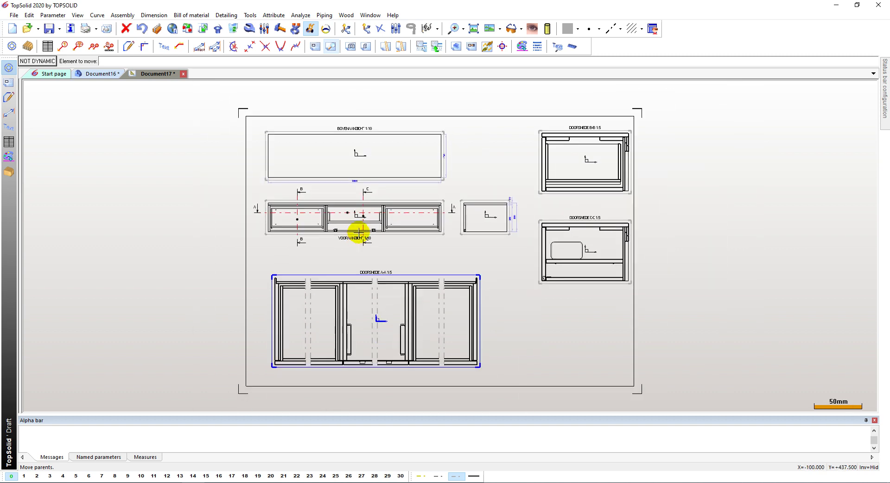
{"action": "left_click", "coordinate": [105, 74]}
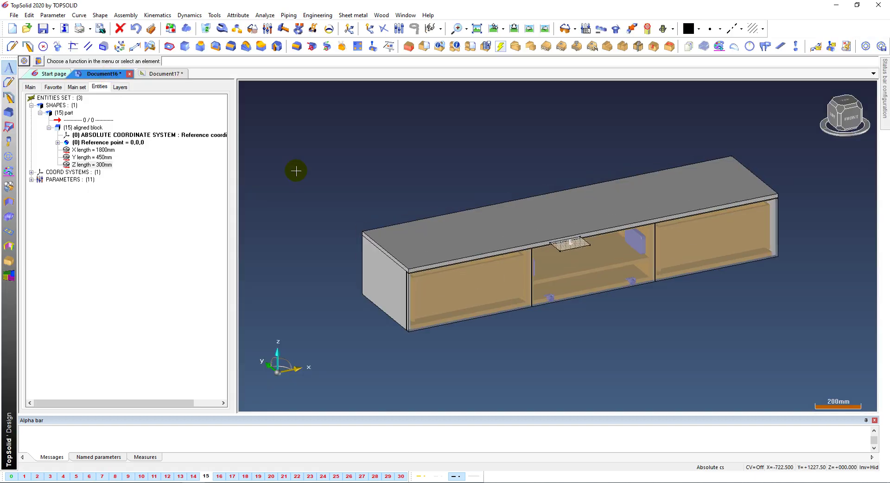
Step: Set the block's Y length to 500 mm and Z length to 350 mm
{"action": "double_click", "coordinate": [104, 157]}
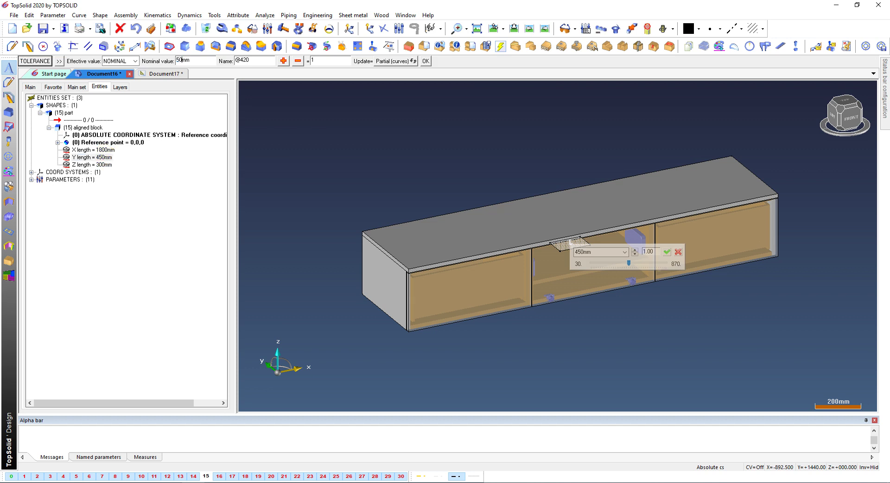
{"action": "left_click", "coordinate": [104, 157]}
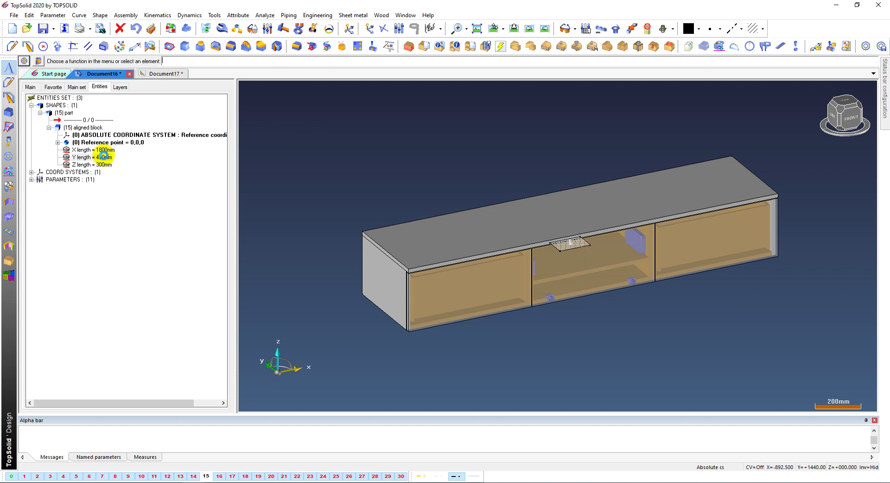
{"action": "double_click", "coordinate": [105, 165]}
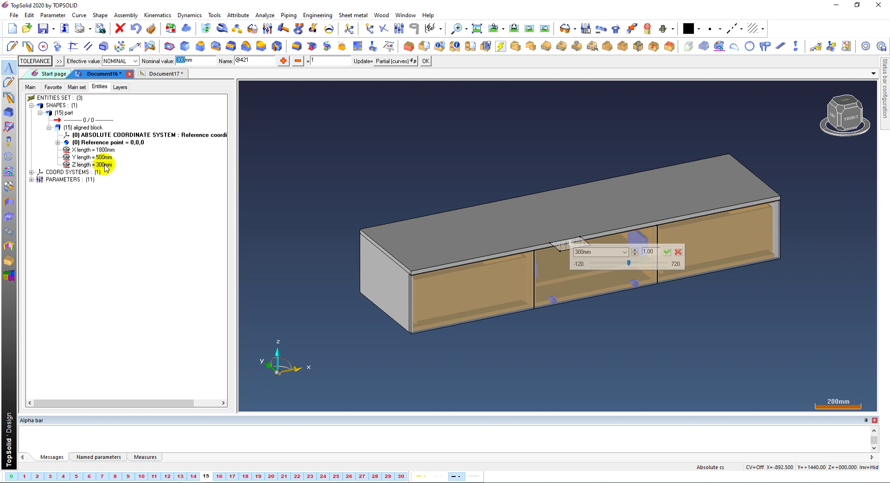
{"action": "left_click", "coordinate": [104, 164]}
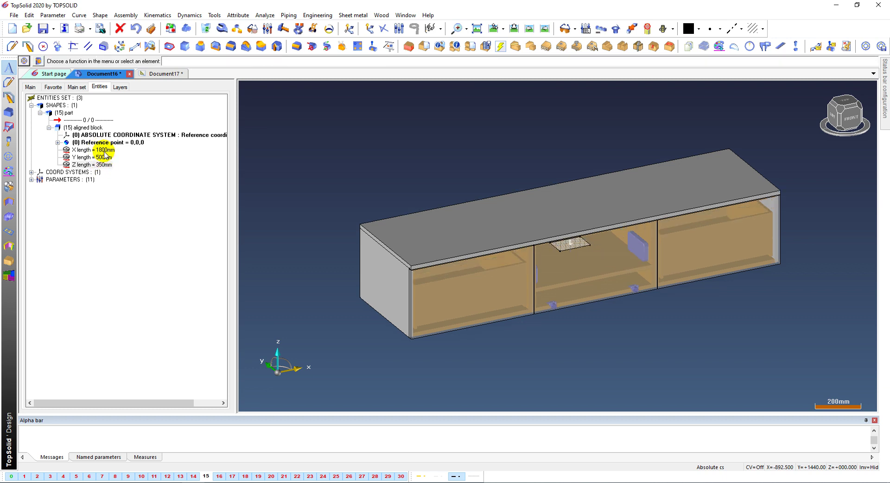
Step: Bring up Document17 and check the drawing now shows 1800, 500 and 350 dimensions
{"action": "left_click", "coordinate": [156, 73]}
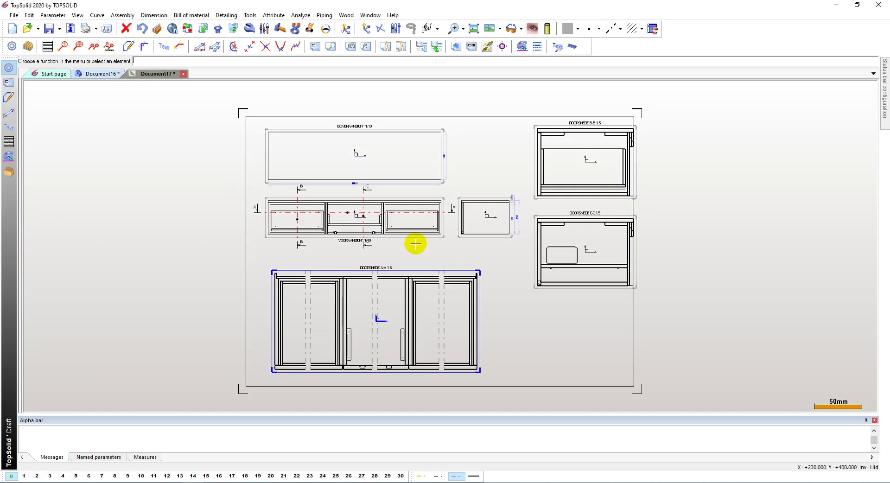
{"action": "scroll", "coordinate": [465, 127], "scroll_direction": "up", "scroll_amount": 1}
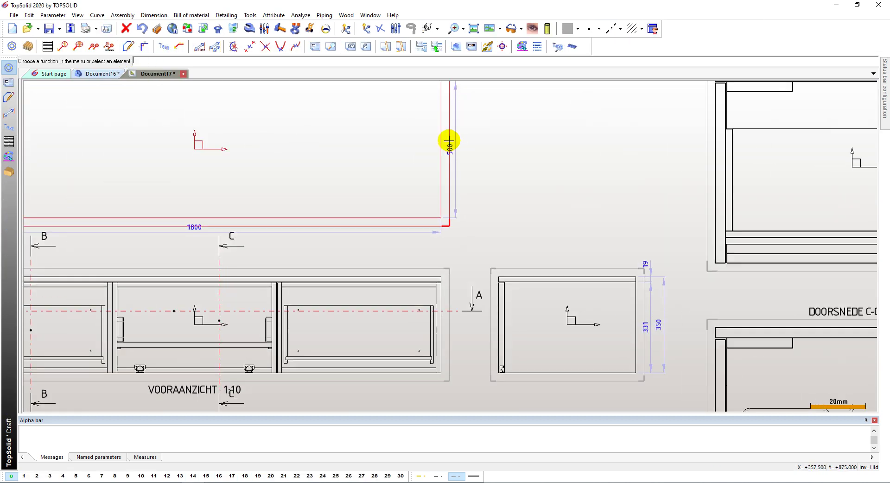
{"action": "scroll", "coordinate": [458, 281], "scroll_direction": "down", "scroll_amount": 1}
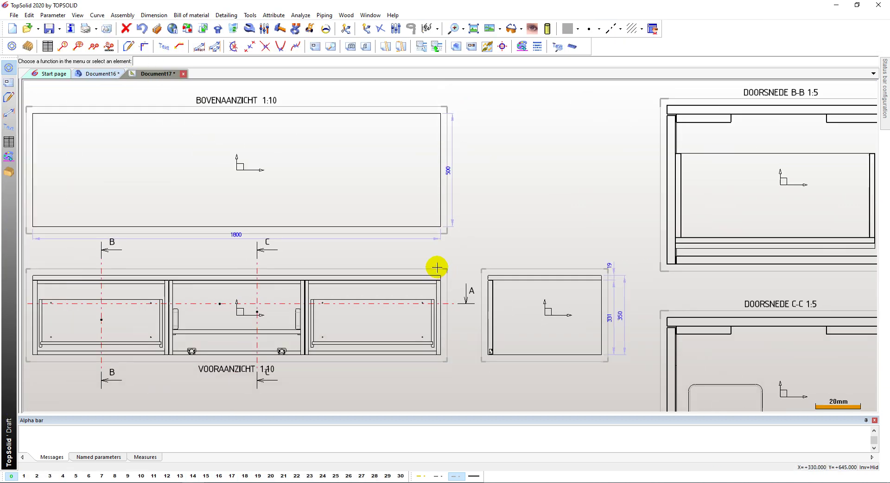
{"action": "scroll", "coordinate": [435, 263], "scroll_direction": "down", "scroll_amount": 1}
Step: Move section line A to a new position on the drawing
{"action": "left_click", "coordinate": [311, 30]}
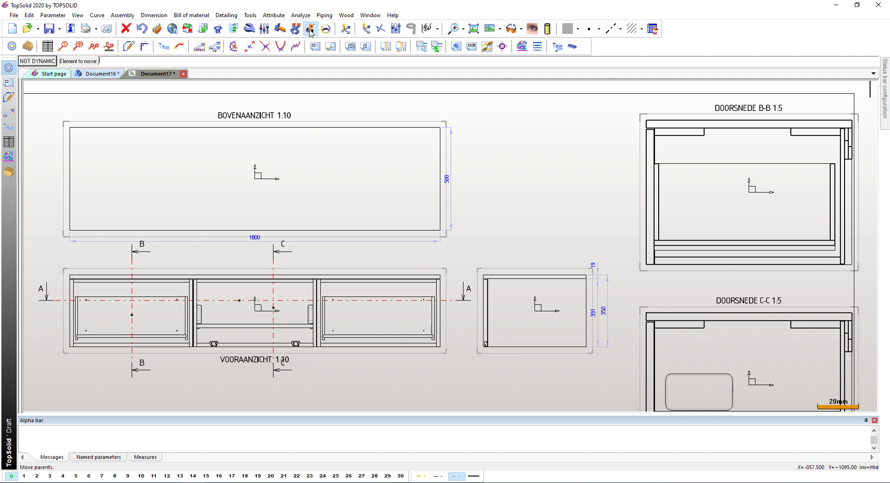
{"action": "left_click", "coordinate": [258, 303]}
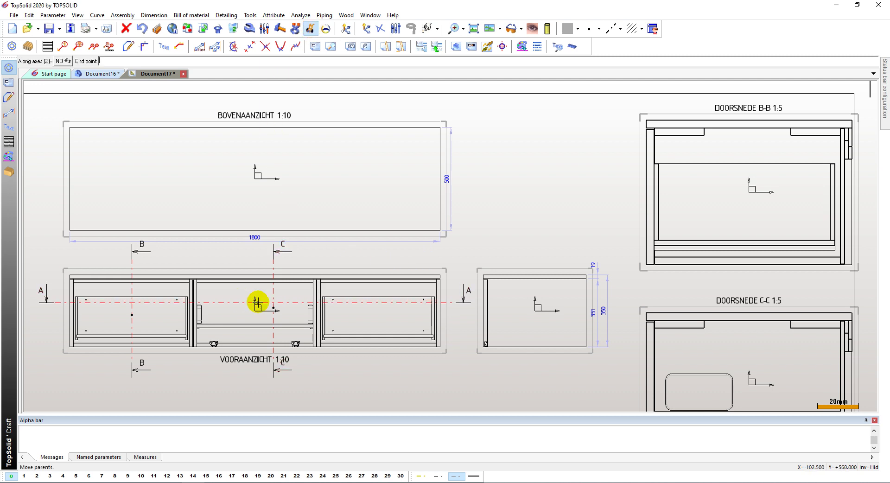
{"action": "left_click", "coordinate": [257, 303]}
{"action": "scroll", "coordinate": [256, 212], "scroll_direction": "down", "scroll_amount": 1}
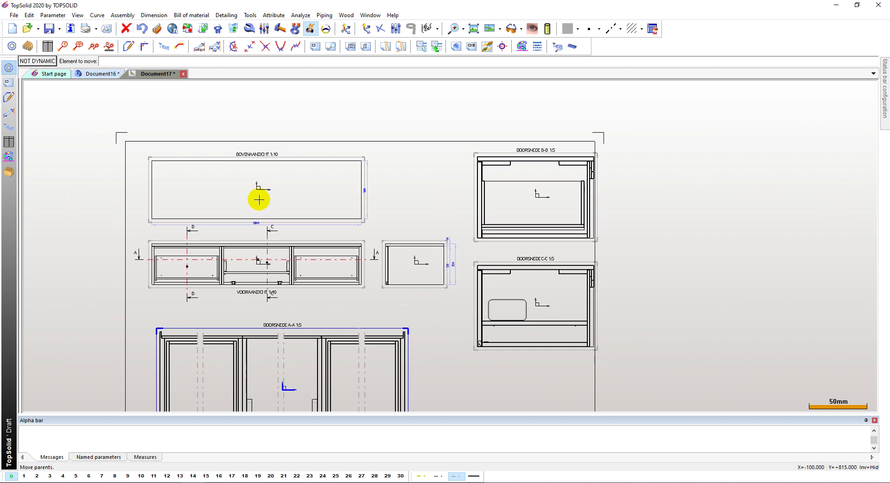